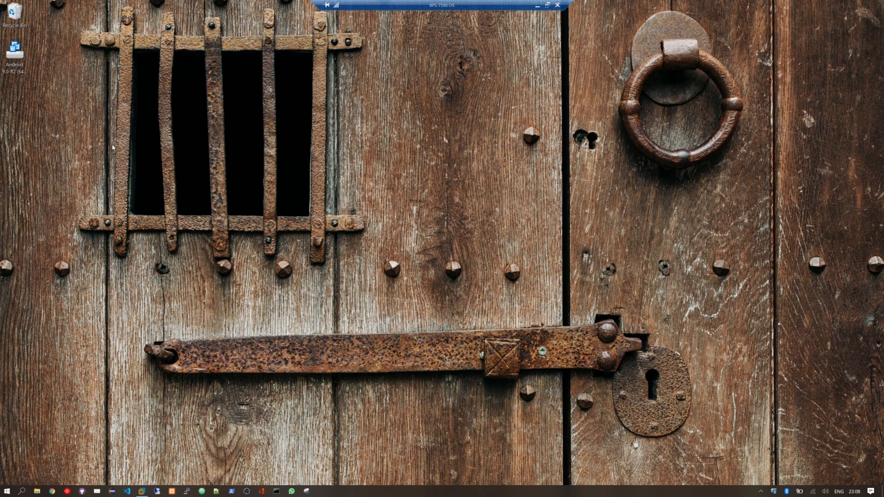
# Switch to VMware Workstation and start a new virtual machine with custom configuration and Workstation 16.x hardware compatibility.
pyautogui.doubleClick(11, 61)
pyautogui.click(145, 492)
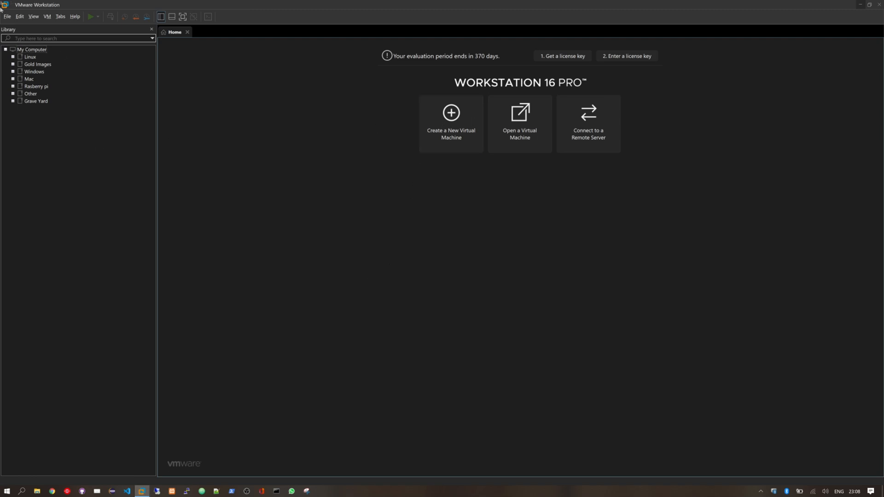
pyautogui.click(441, 115)
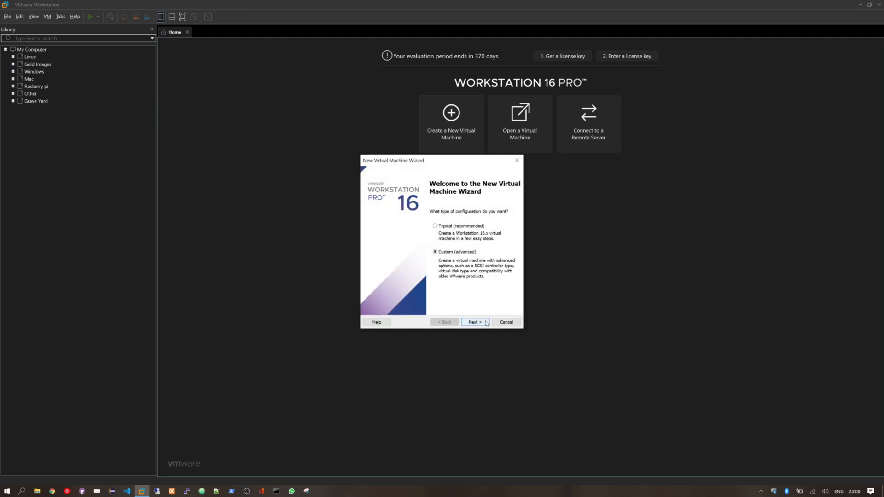
pyautogui.click(487, 322)
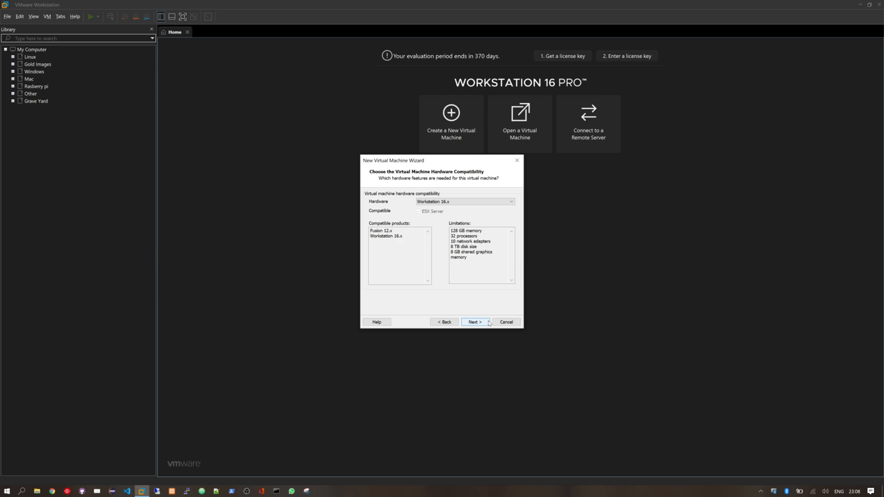
pyautogui.click(489, 323)
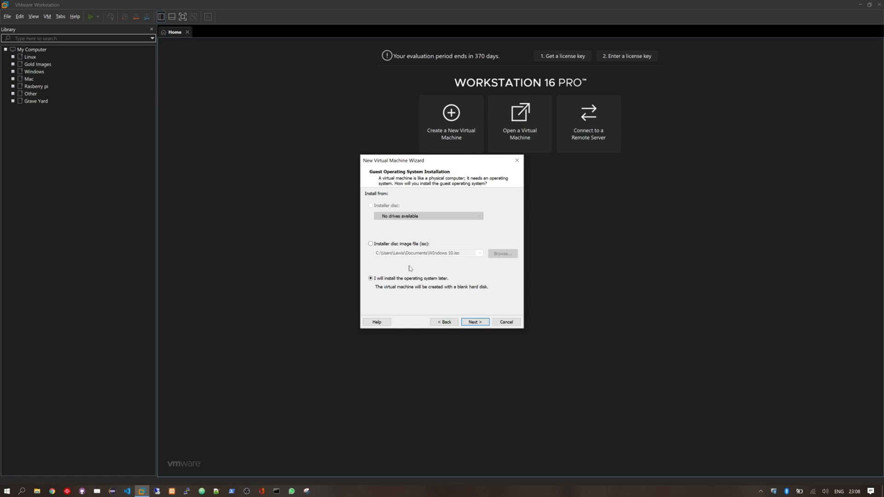
# Choose to install the operating system later and set the guest to Linux, version Other Linux 5.x and later kernel 64-bit.
pyautogui.click(474, 322)
pyautogui.click(375, 210)
pyautogui.click(395, 245)
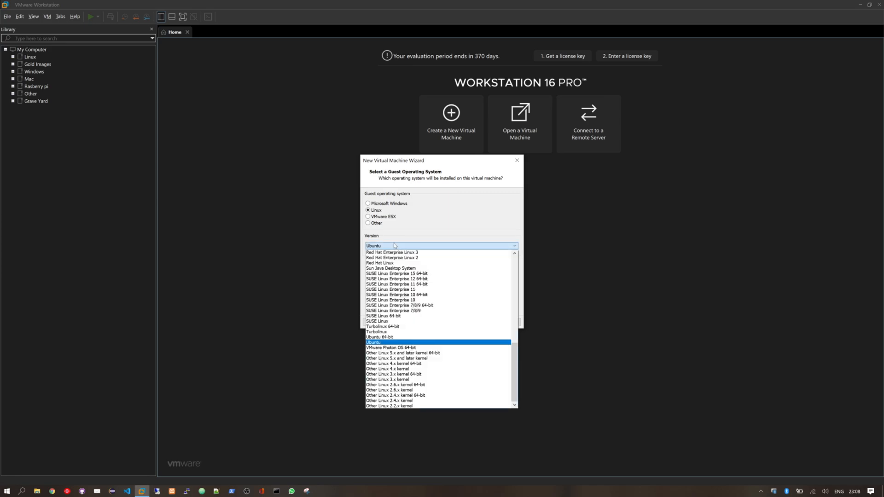
pyautogui.click(398, 354)
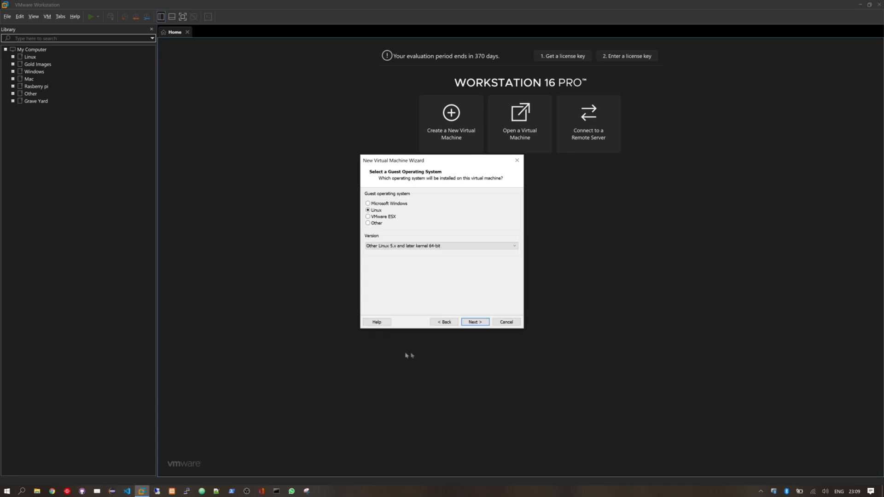
pyautogui.click(475, 322)
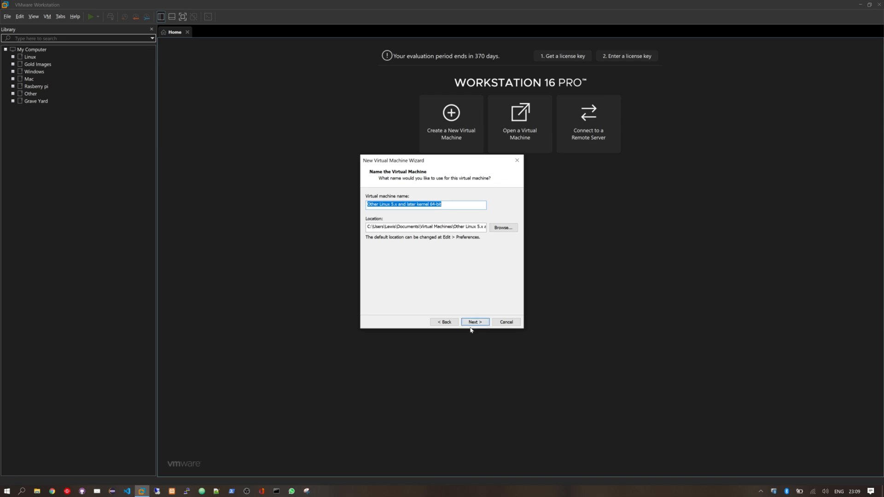
# Name the virtual machine DankTechAndroid and keep the default location.
pyautogui.write('Dank')
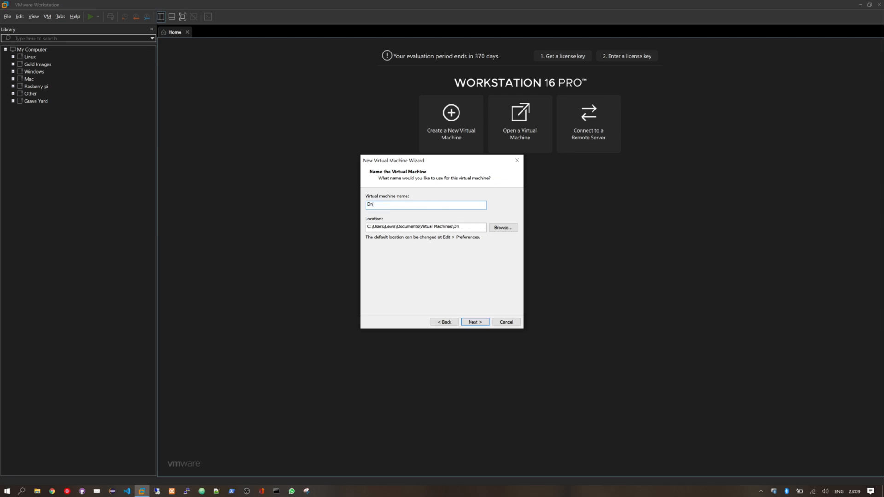
pyautogui.write('TechAndroid')
pyautogui.click(474, 321)
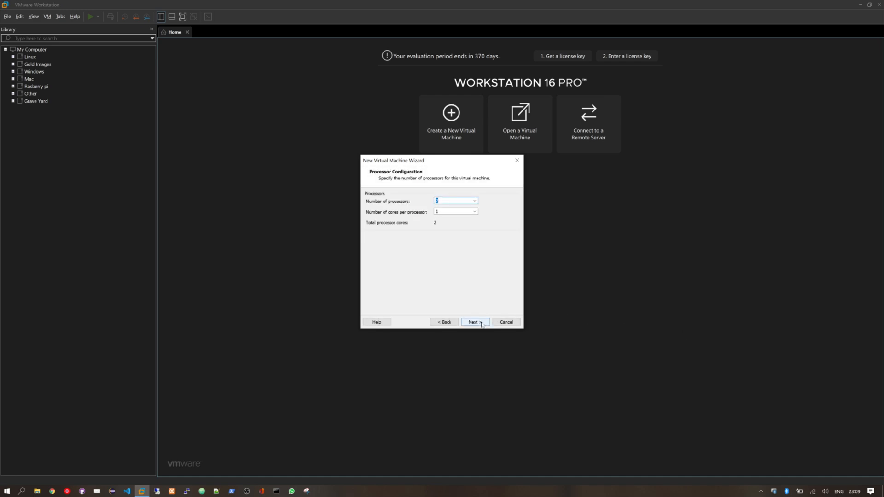
# Configure the virtual machine with 1 processor and 4 cores per processor.
pyautogui.click(474, 201)
pyautogui.click(442, 208)
pyautogui.click(474, 212)
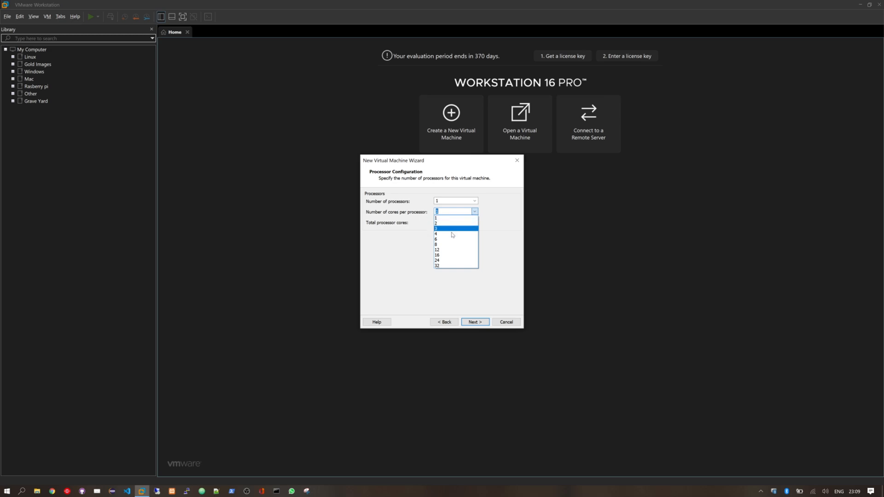
pyautogui.click(451, 234)
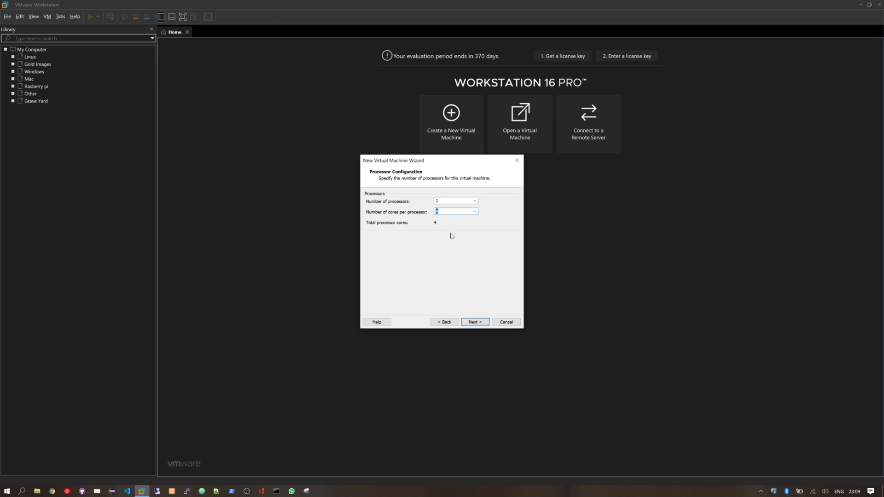
pyautogui.click(466, 323)
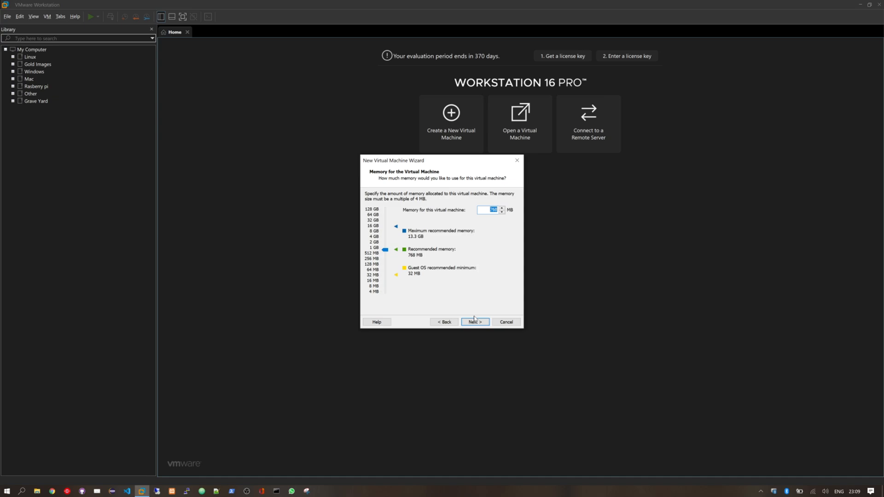
# Set the virtual machine's memory to 8 GB (8192 MB).
pyautogui.click(378, 233)
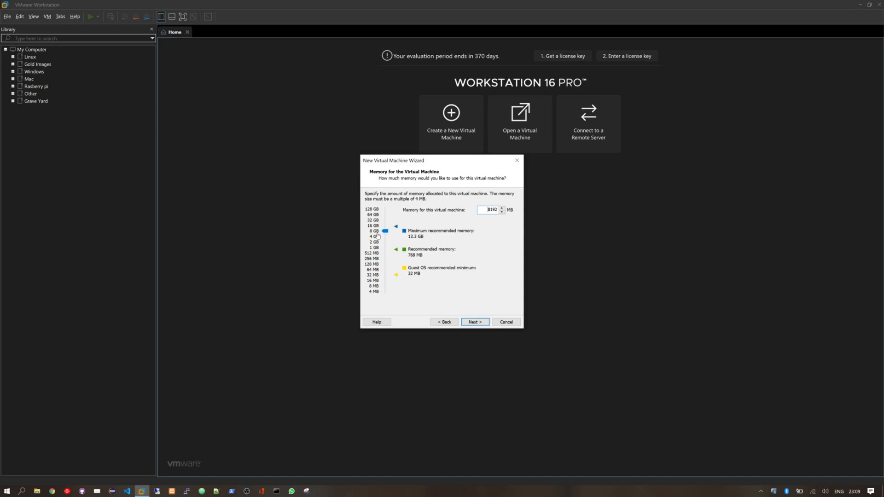
pyautogui.click(482, 323)
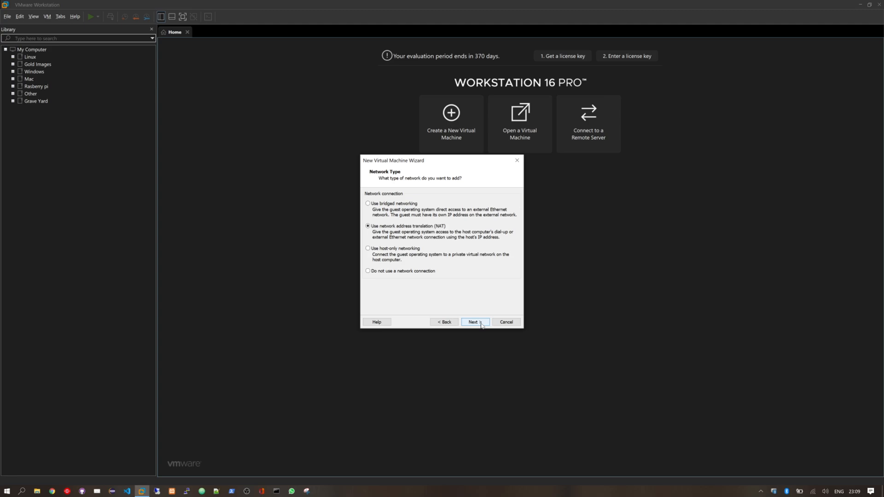
pyautogui.click(445, 323)
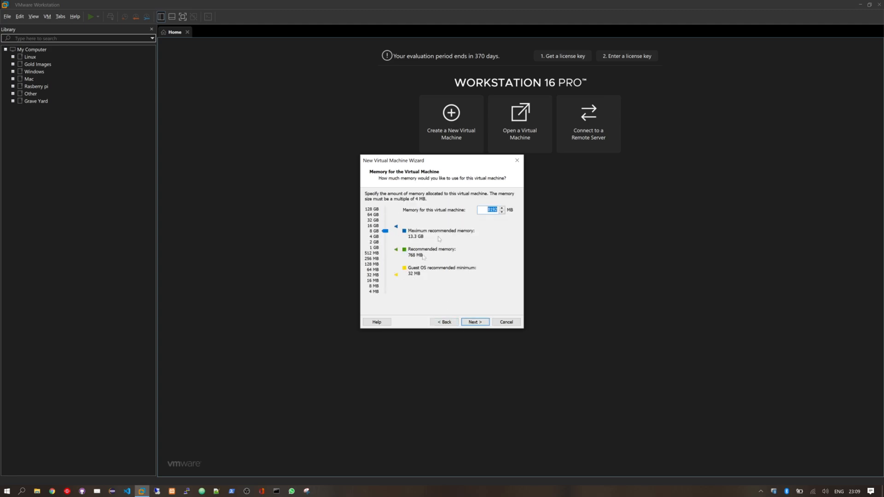
pyautogui.click(479, 324)
# Accept NAT networking and the SCSI disk type, and choose to use an existing virtual disk.
pyautogui.click(479, 324)
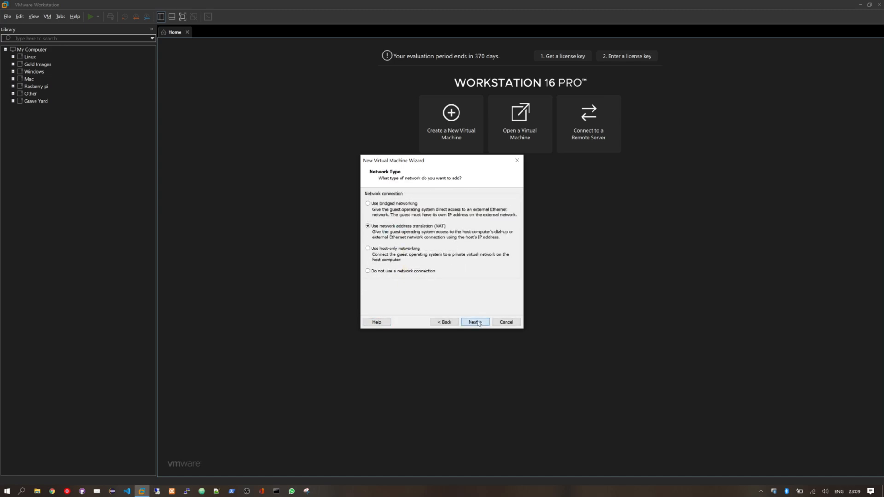
pyautogui.click(479, 323)
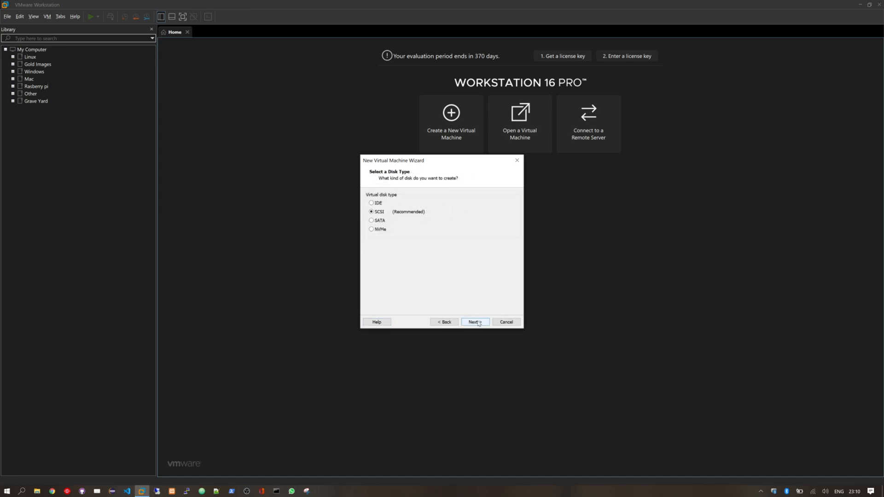
pyautogui.click(479, 324)
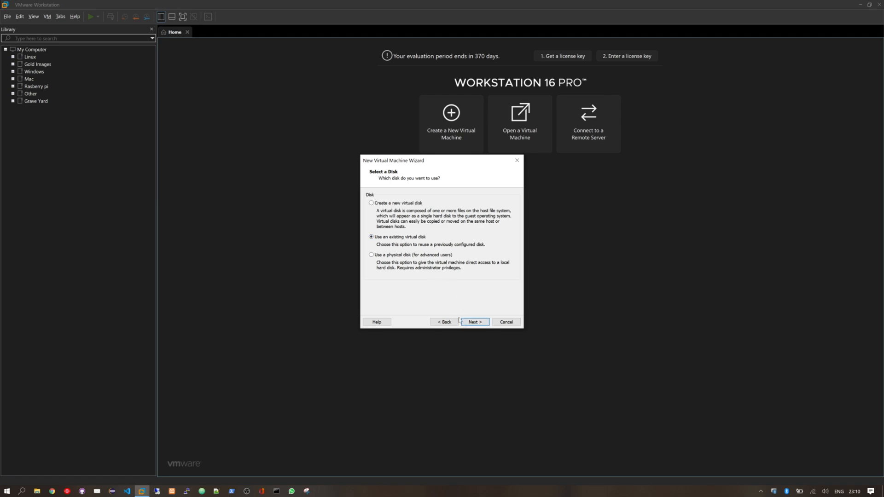
pyautogui.click(478, 323)
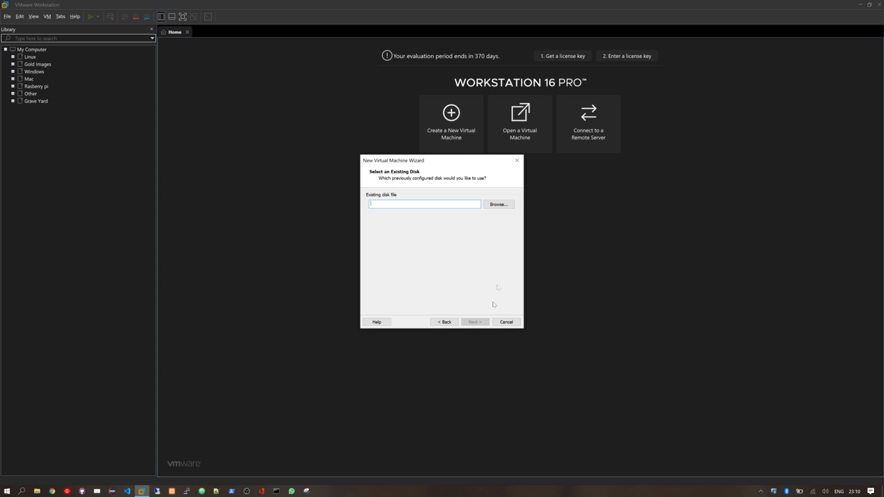
# Use Android 9.0-R2 (64bit).vmdk from the Desktop as the existing disk and keep its existing format.
pyautogui.click(510, 208)
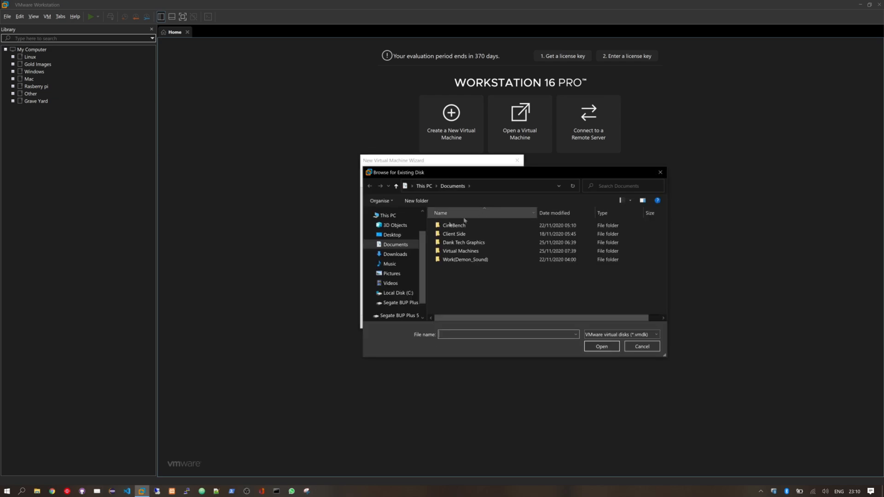
pyautogui.click(410, 237)
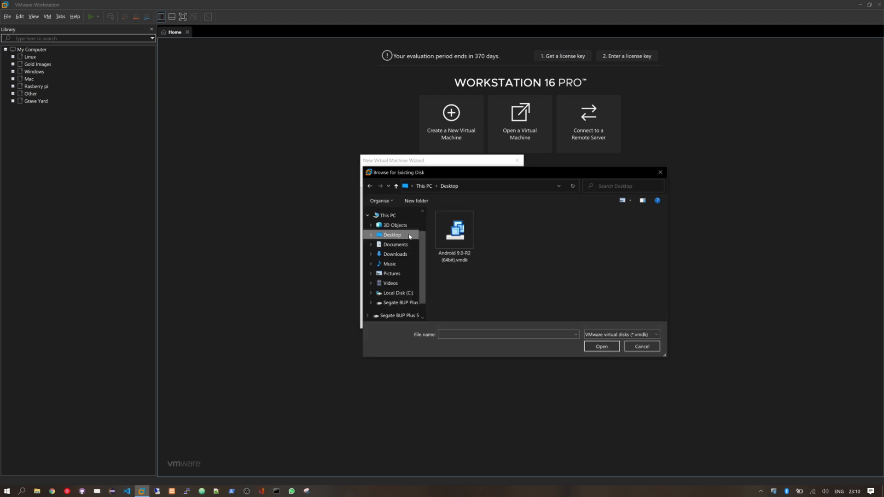
pyautogui.click(455, 233)
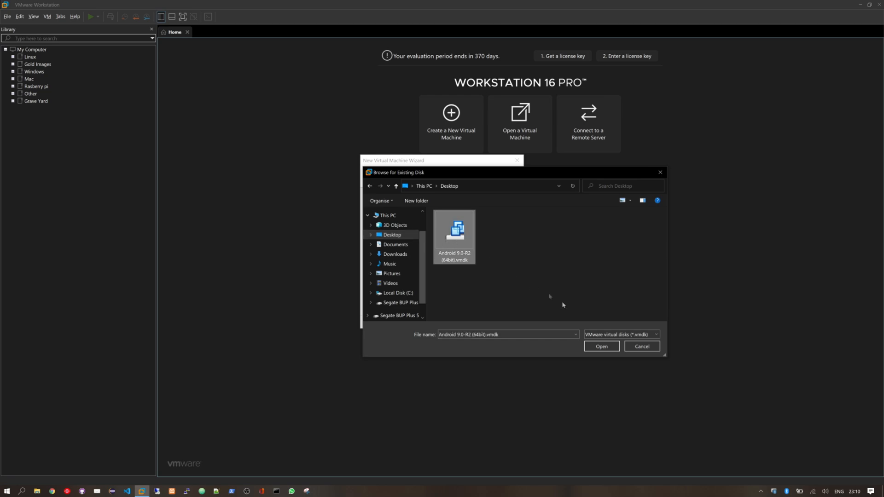
pyautogui.click(602, 347)
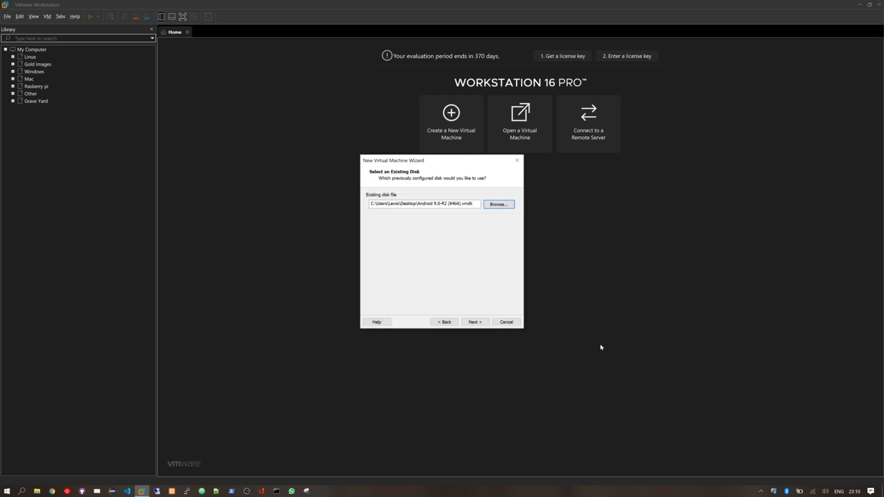
pyautogui.click(474, 322)
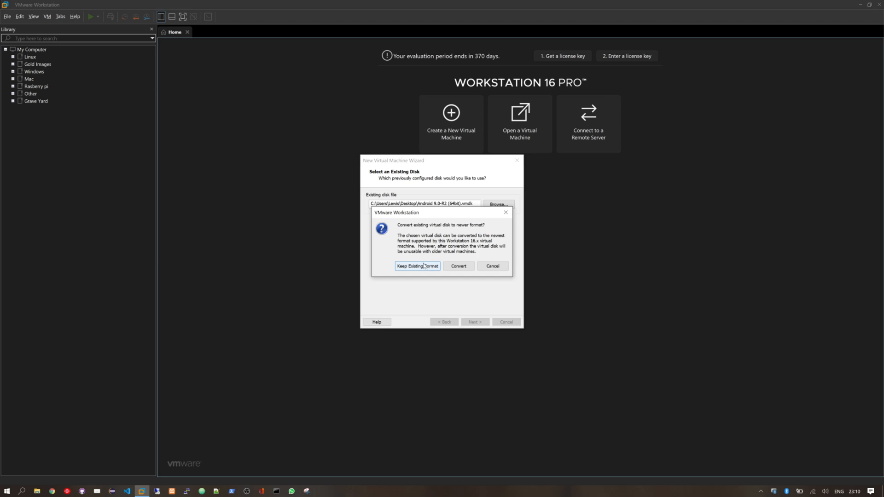
pyautogui.click(428, 266)
pyautogui.click(433, 267)
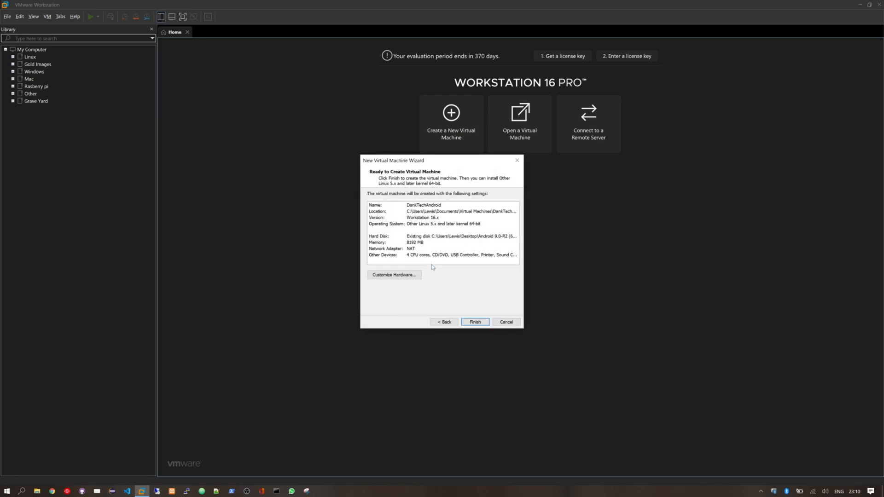
# Review the virtual machine's hardware without changes and finish creating it.
pyautogui.click(395, 275)
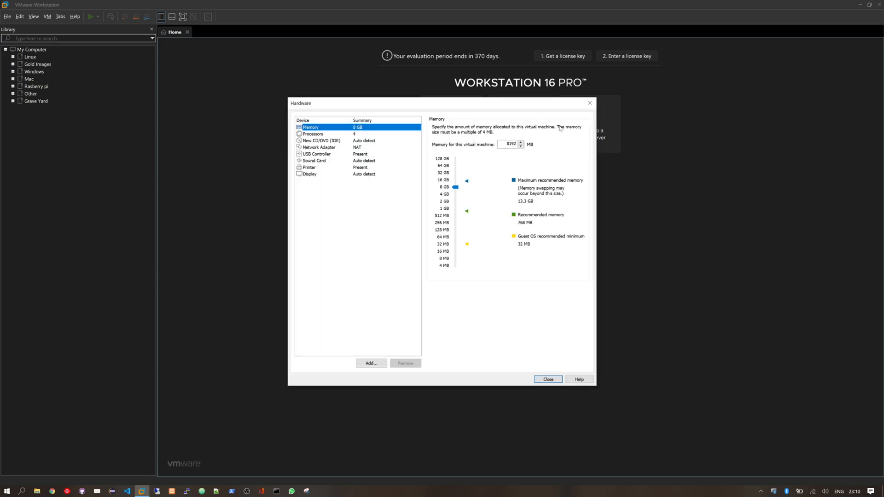
pyautogui.click(586, 106)
pyautogui.click(486, 323)
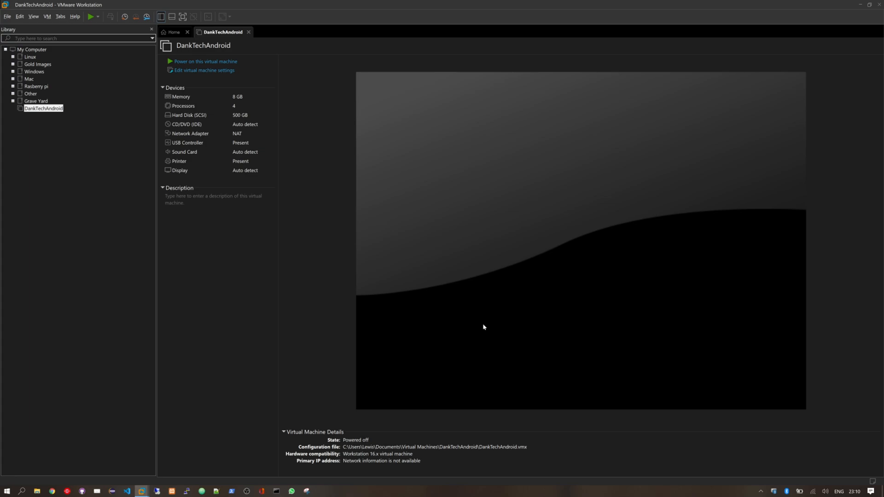
# Power on the DankTechAndroid virtual machine and agree to try connecting the ide1:0 device at every power-on.
pyautogui.click(231, 63)
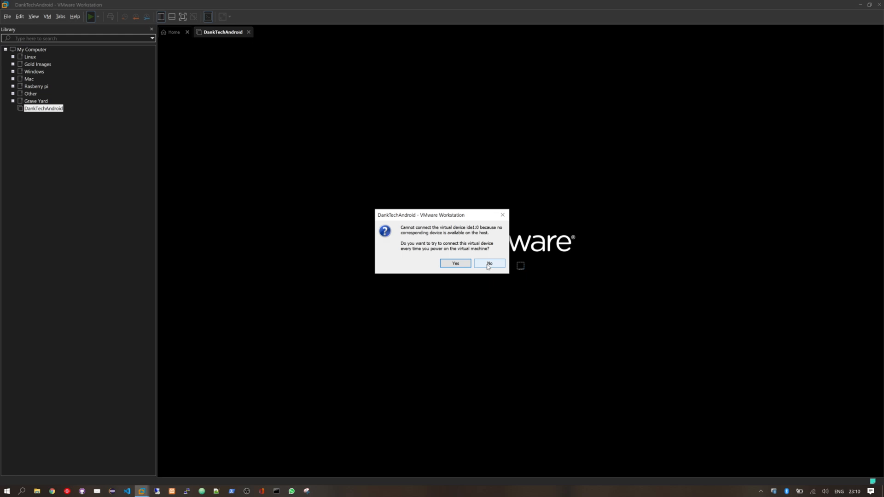
pyautogui.click(463, 266)
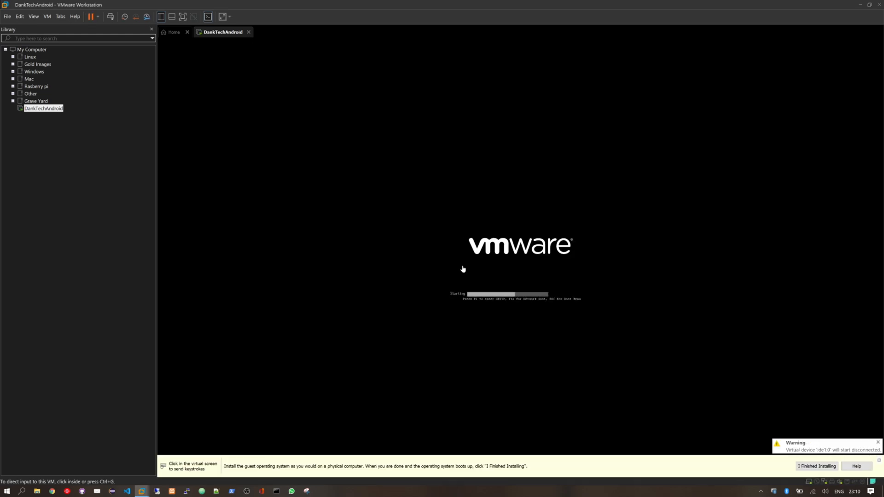
pyautogui.click(463, 269)
# Release input from the virtual machine and stretch the guest display to fill the console area.
pyautogui.hotkey('ctrl', 'alt')
pyautogui.click(222, 18)
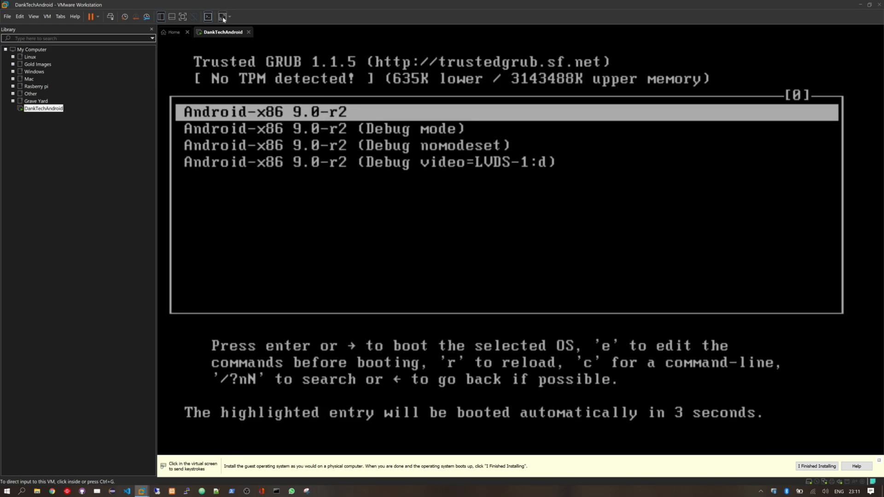
# Let Android-x86 9.0-r2 boot to its home screen and direct input into the virtual machine.
pyautogui.click(429, 230)
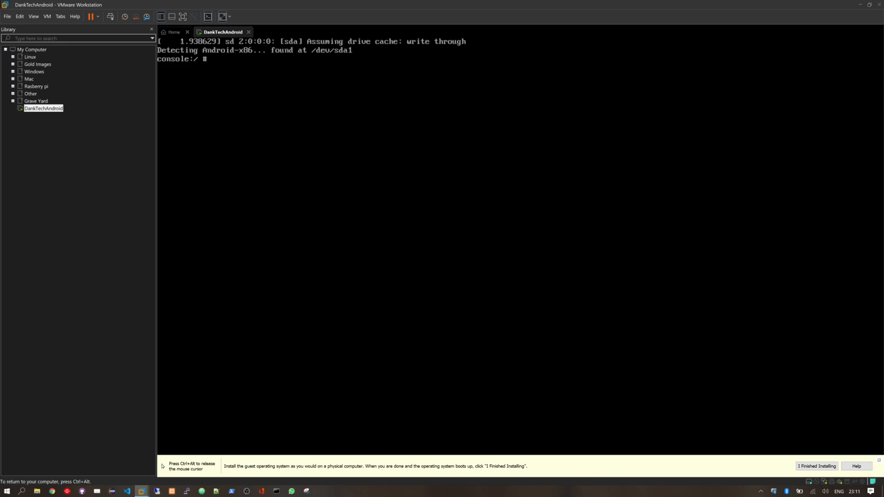
pyautogui.hotkey('ctrl', 'alt')
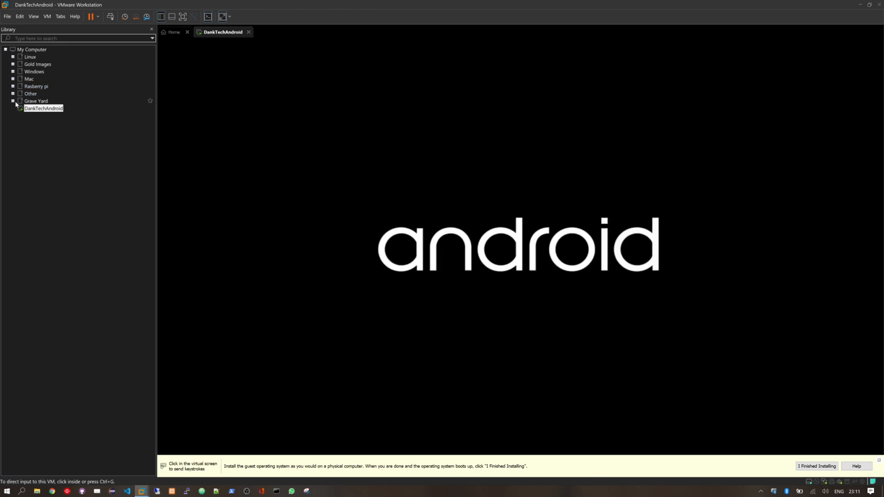
pyautogui.hotkey('ctrl', 'g')
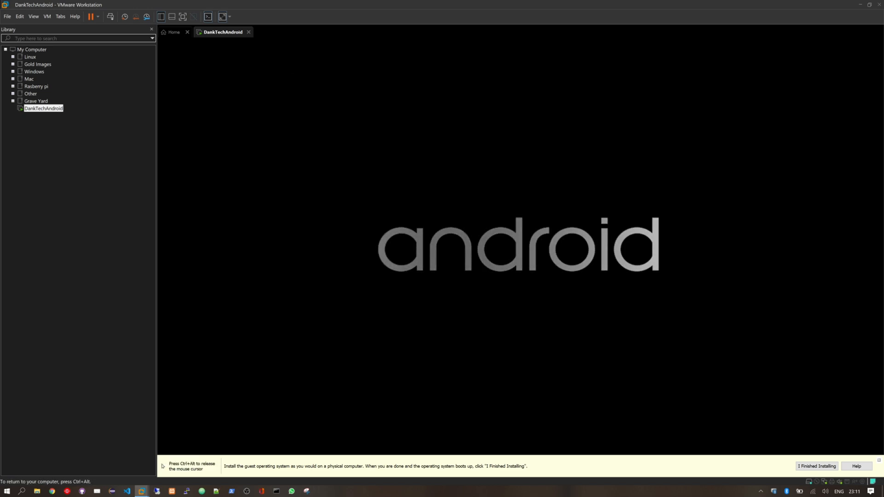
pyautogui.hotkey('ctrl', 'alt')
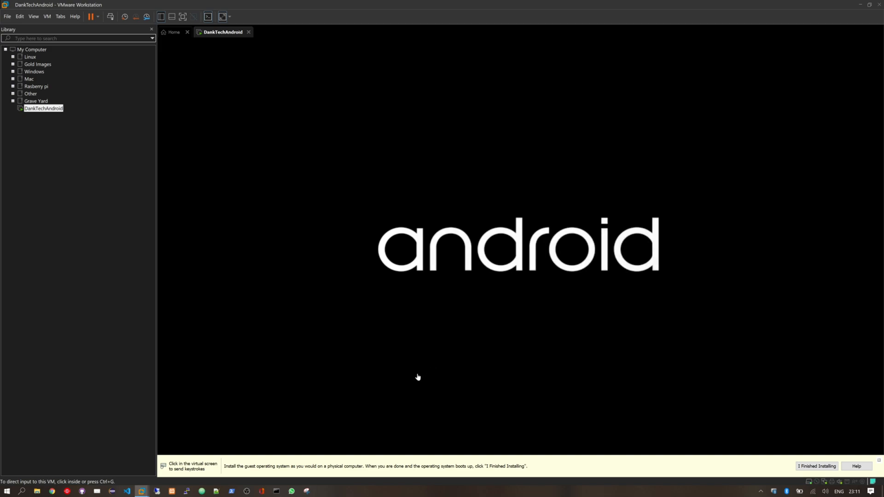
pyautogui.click(284, 233)
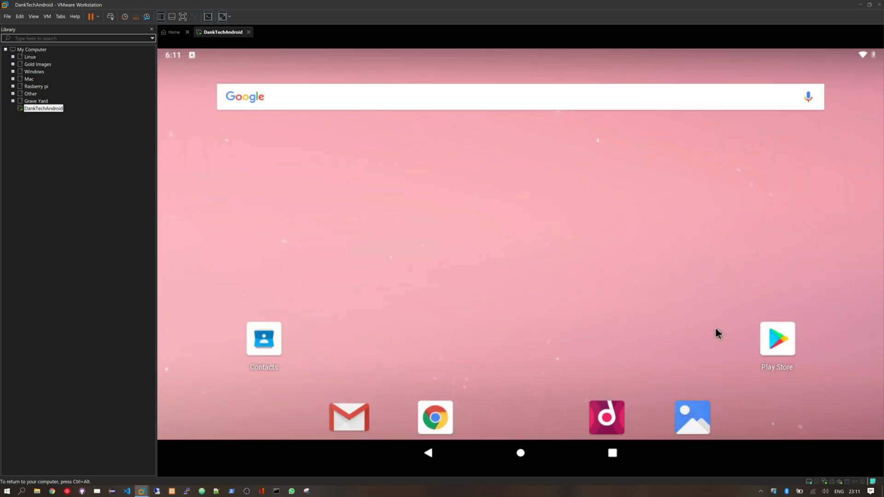
# Launch Chrome in the Android guest, accept its terms with usage statistics enabled, and decline signing in.
pyautogui.click(435, 419)
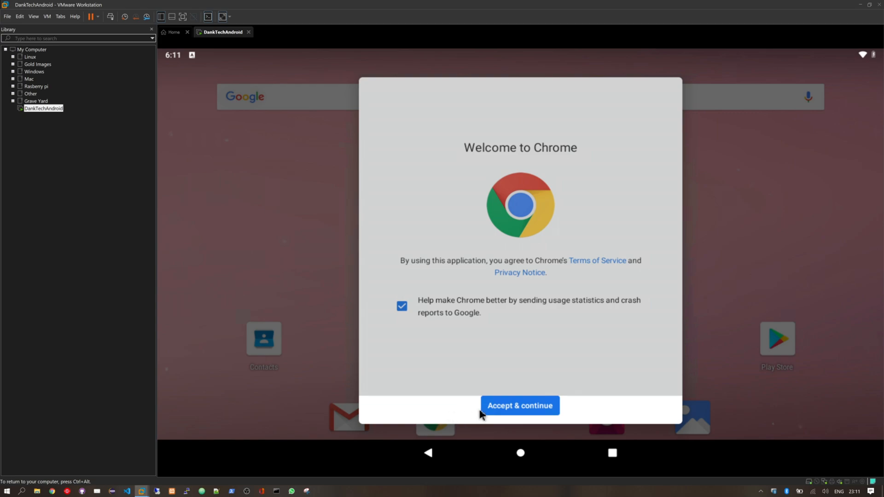
pyautogui.click(489, 410)
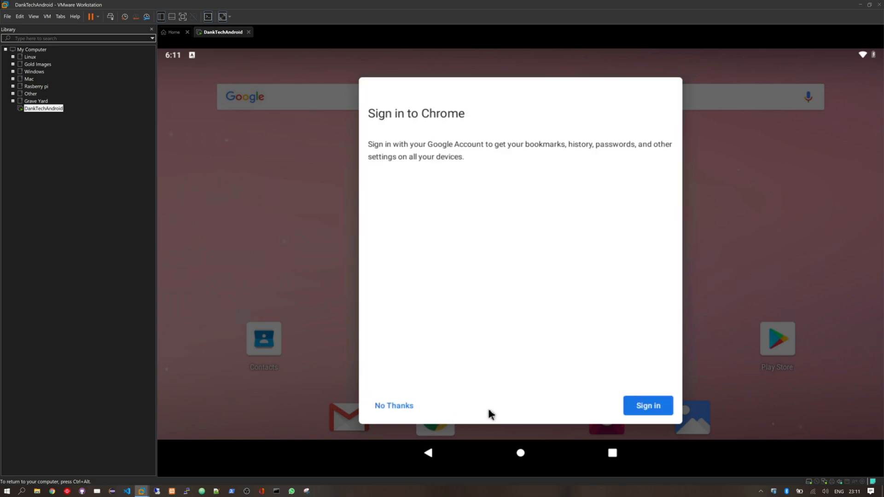
pyautogui.click(418, 406)
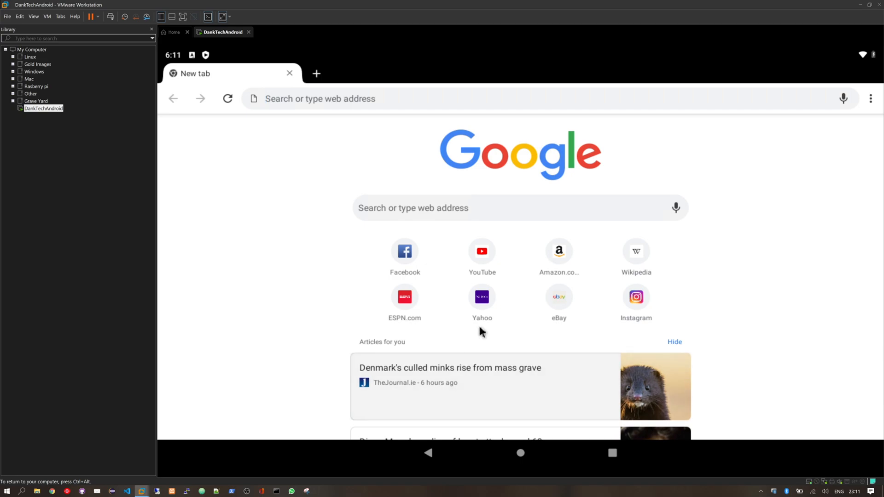
# Open the suggested article "Denmark's culled minks rise from mass grave", dismiss the contribution banner and skim the page.
pyautogui.click(473, 364)
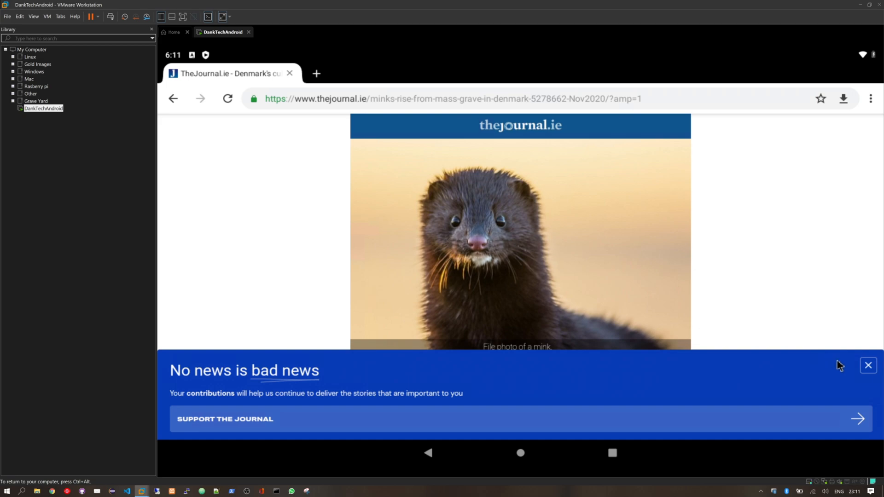
pyautogui.click(870, 368)
pyautogui.scroll(-5, 630, 334)
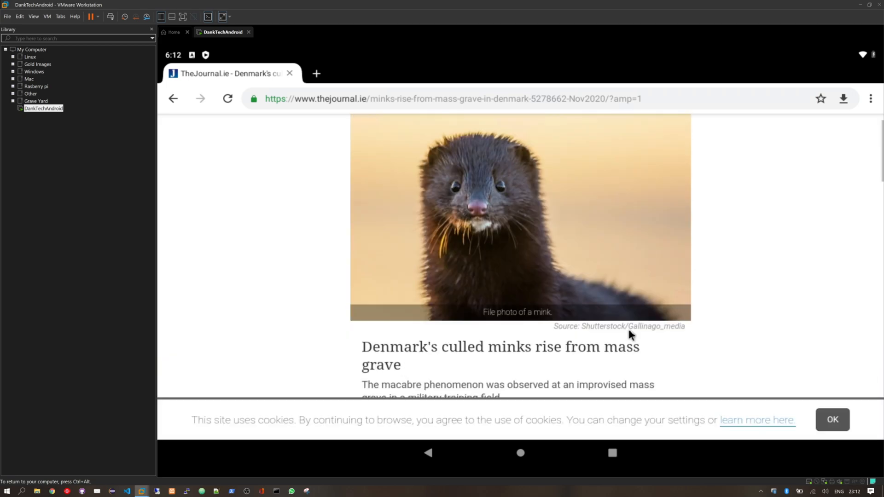
pyautogui.scroll(4, 629, 334)
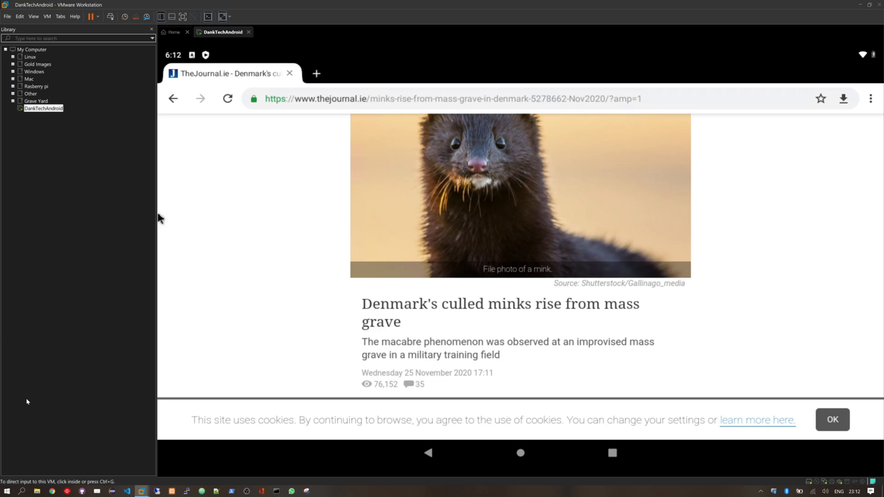
# Shut down the DankTechAndroid guest operating system and confirm the shutdown.
pyautogui.rightClick(46, 109)
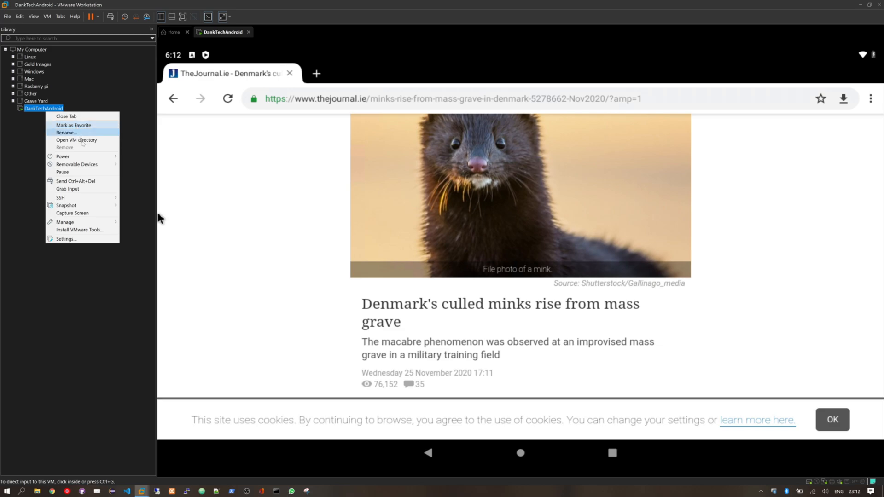
pyautogui.moveTo(97, 156)
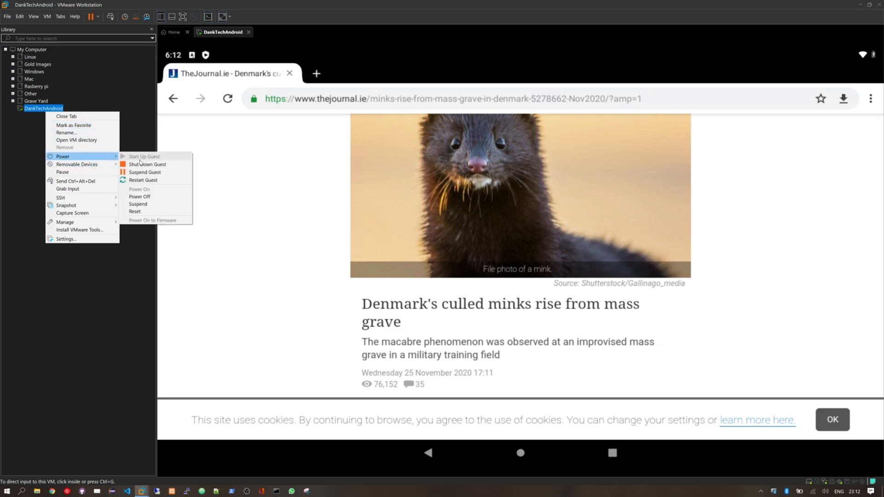
pyautogui.click(143, 164)
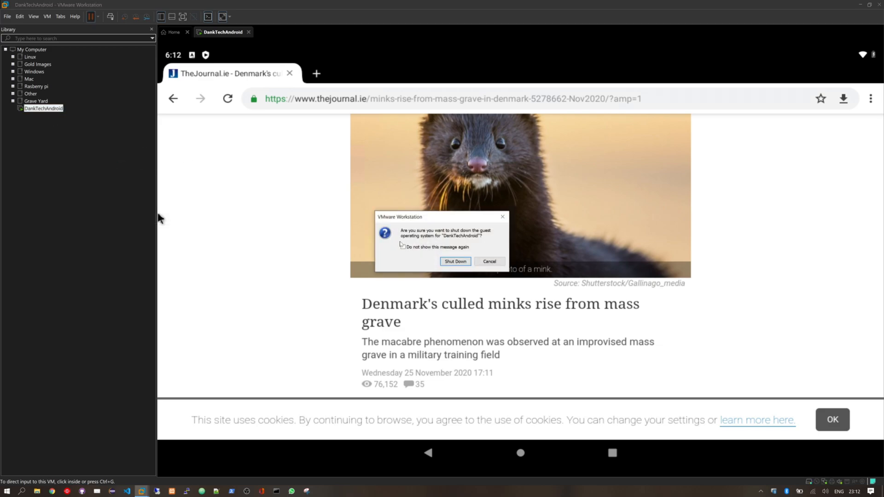
pyautogui.click(455, 261)
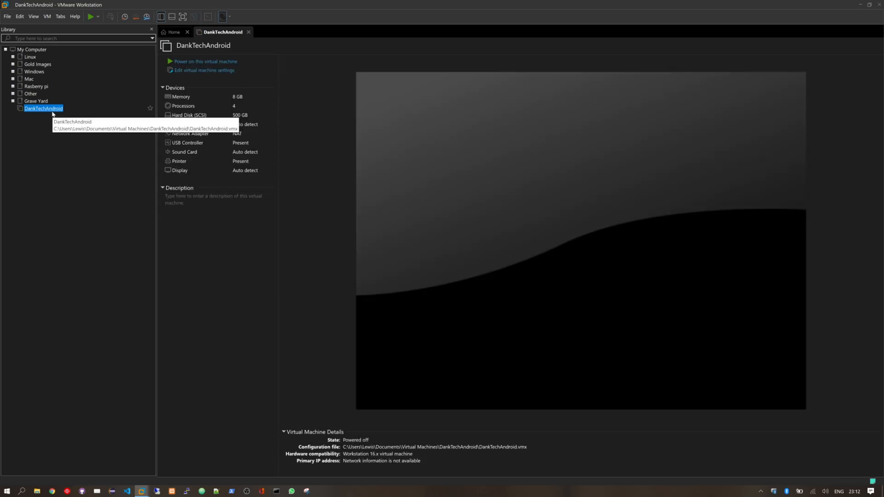
# Open the DankTechAndroid virtual machine's settings and examine its hard disk details.
pyautogui.rightClick(52, 114)
pyautogui.click(211, 74)
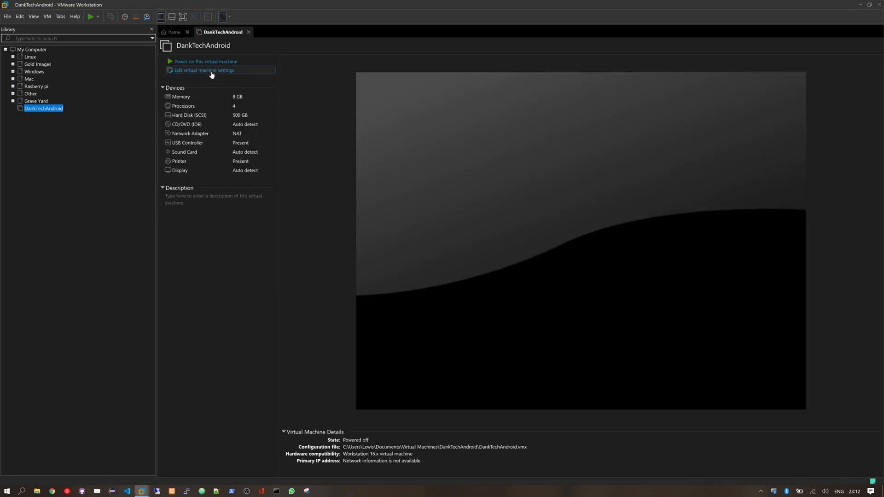
pyautogui.click(212, 75)
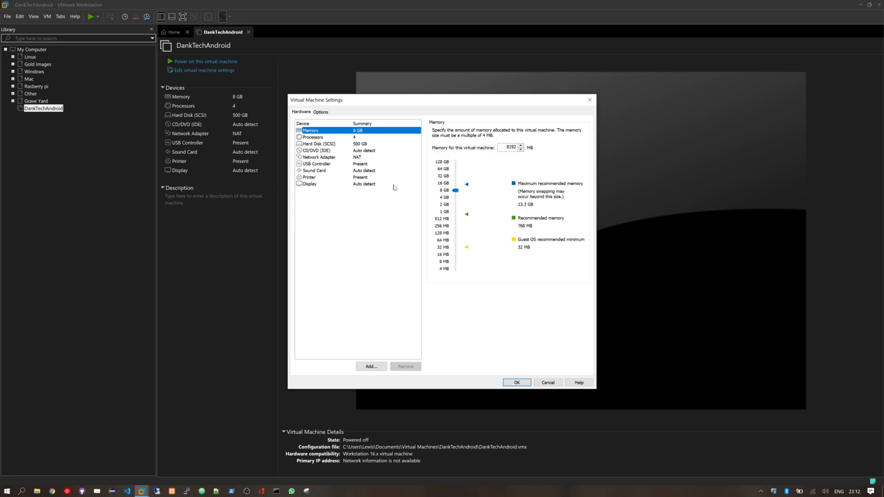
pyautogui.click(360, 145)
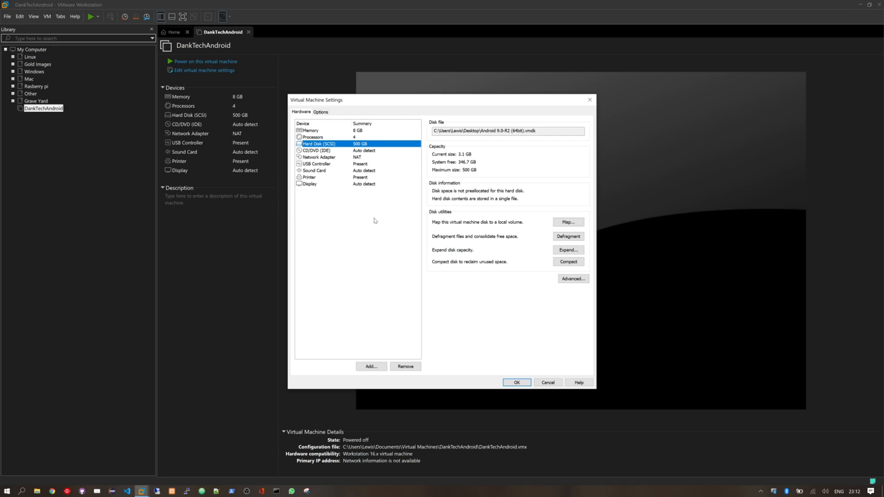
# Enable 3D graphics acceleration, specify one monitor with a maximum resolution of 3840 x 2160, and save the display settings.
pyautogui.click(362, 184)
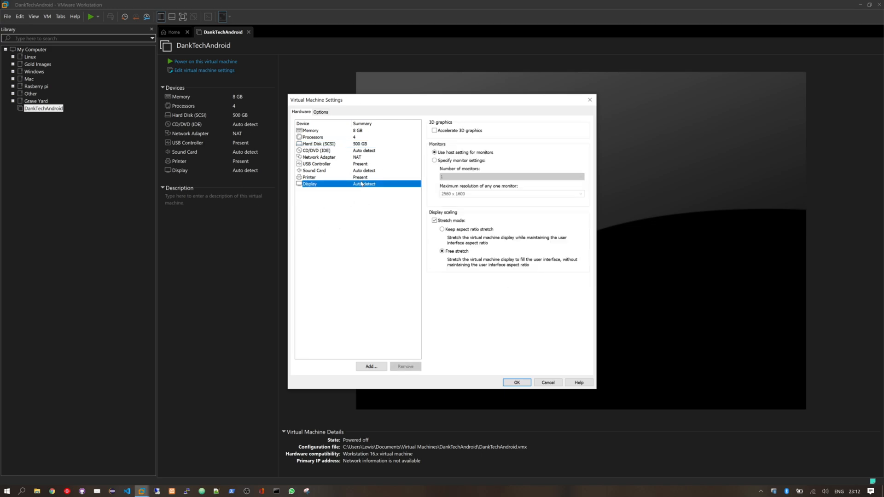
pyautogui.click(442, 132)
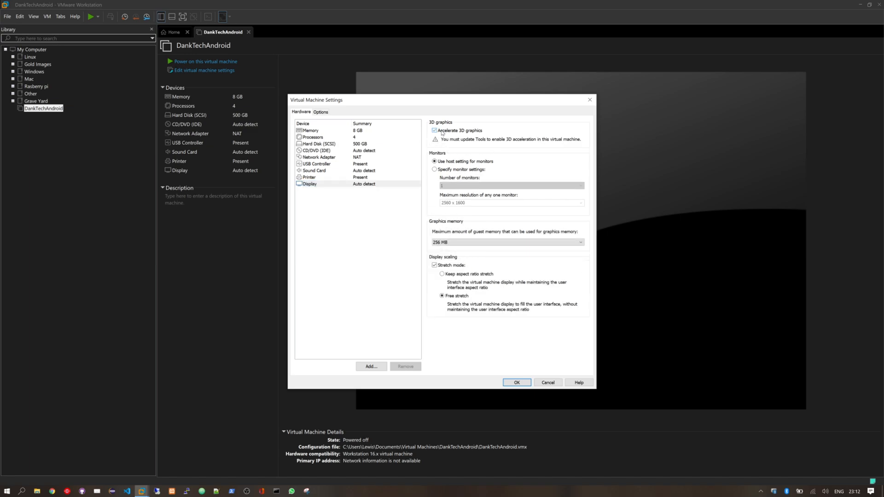
pyautogui.click(435, 170)
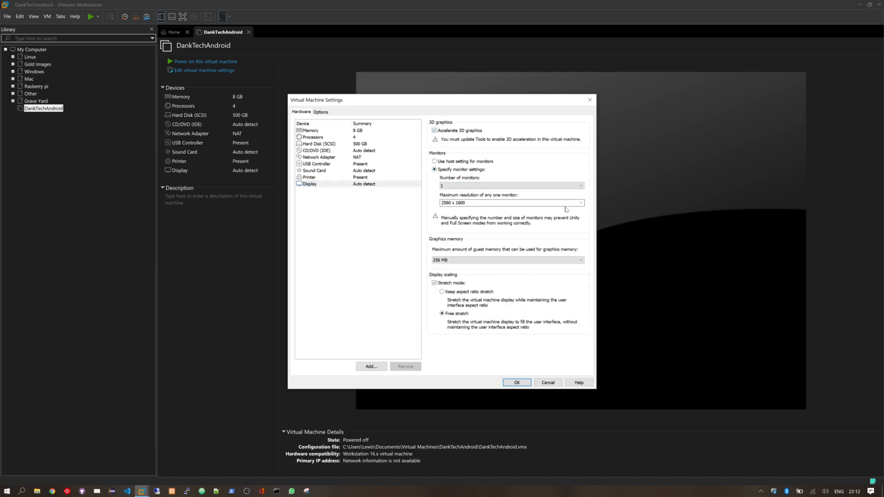
pyautogui.click(453, 203)
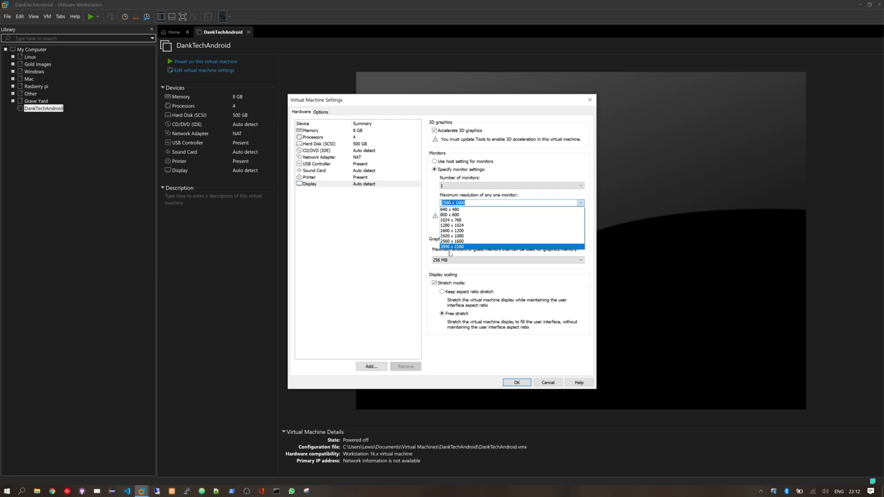
pyautogui.click(454, 246)
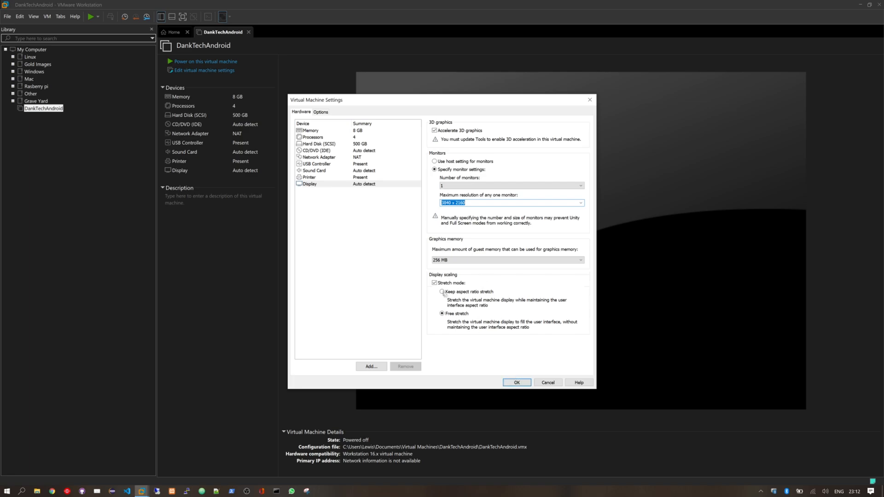
pyautogui.click(519, 382)
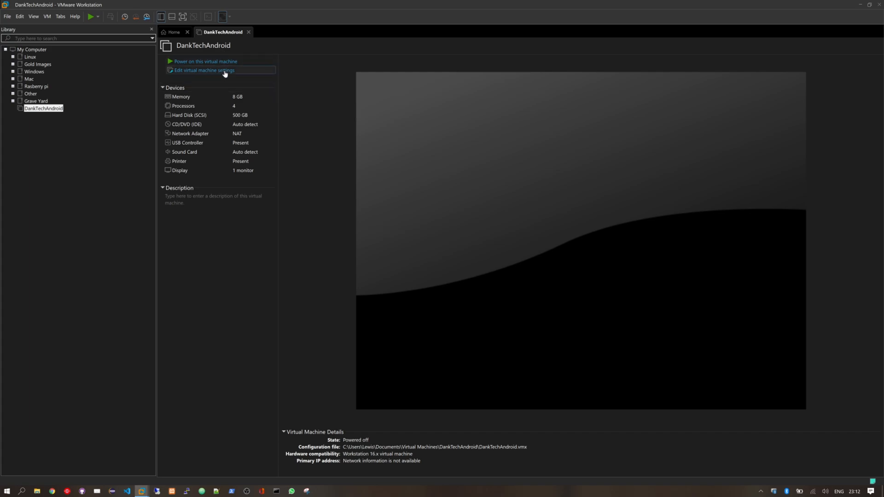
# Power on the virtual machine again with the changed display settings and agree to connect the ide1:0 device at every power-on.
pyautogui.hotkey('ctrl', 'b')
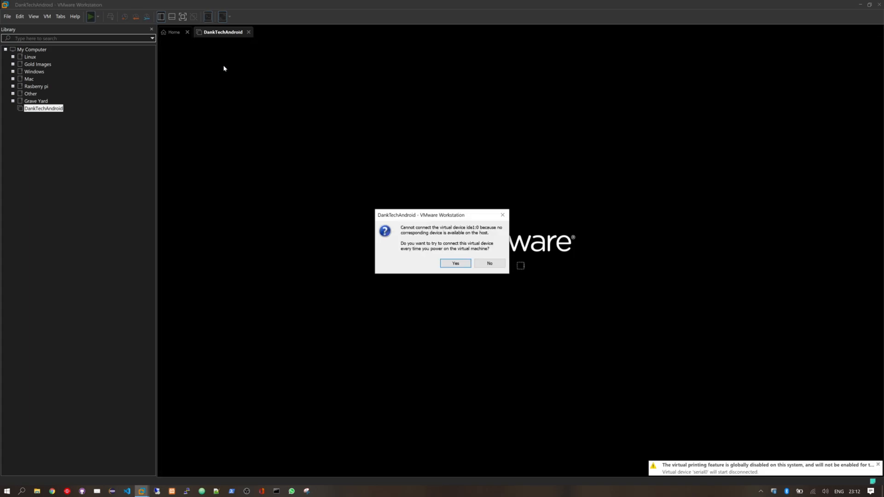
pyautogui.press('Return')
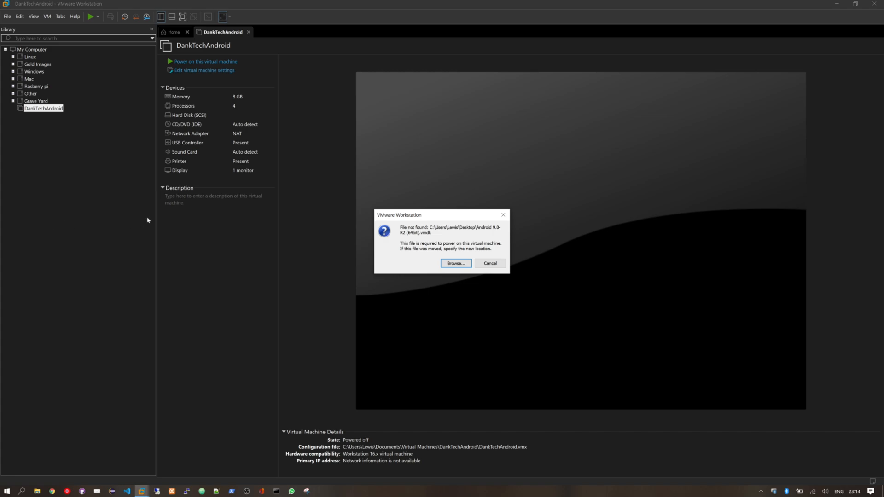
# Cancel locating the missing Android 9.0-R2 (64bit).vmdk file and close VMware Workstation.
pyautogui.click(488, 263)
pyautogui.click(875, 3)
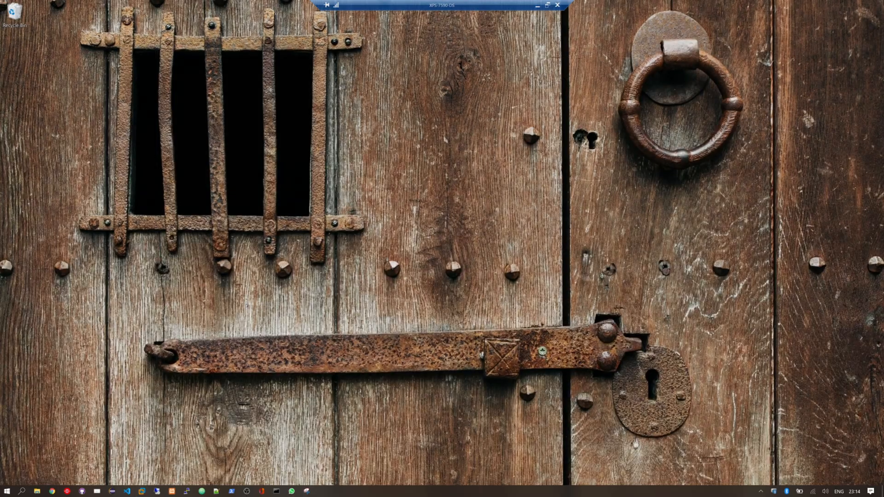